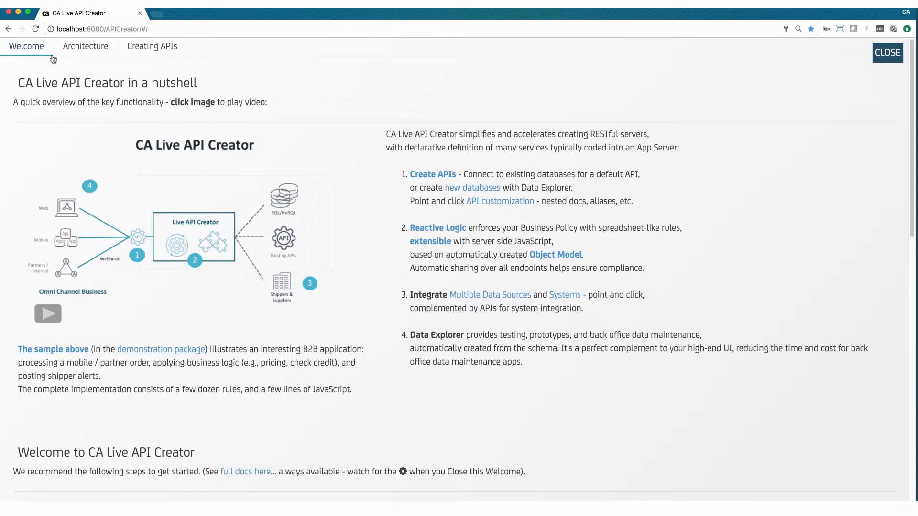
# Step: Read the Architecture and Creating APIs overview pages and close the welcome screens
pyautogui.click(76, 50)
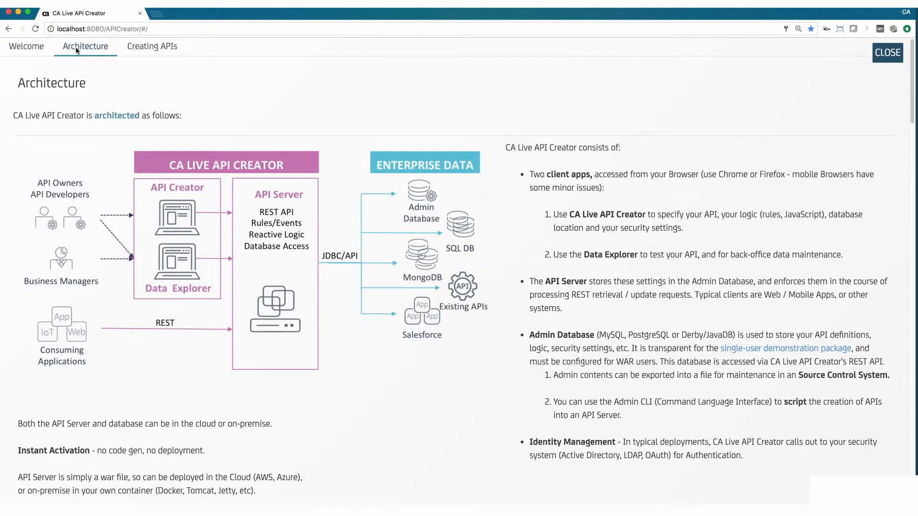
pyautogui.click(135, 51)
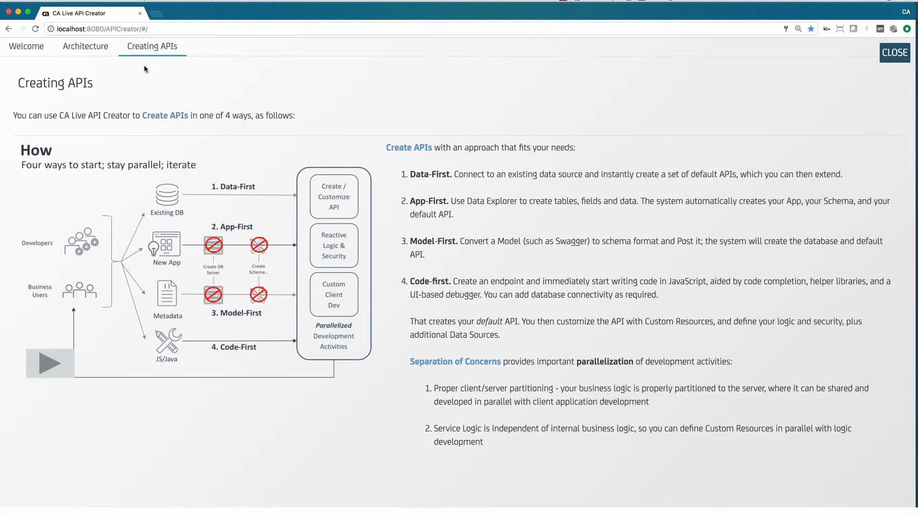
pyautogui.click(892, 54)
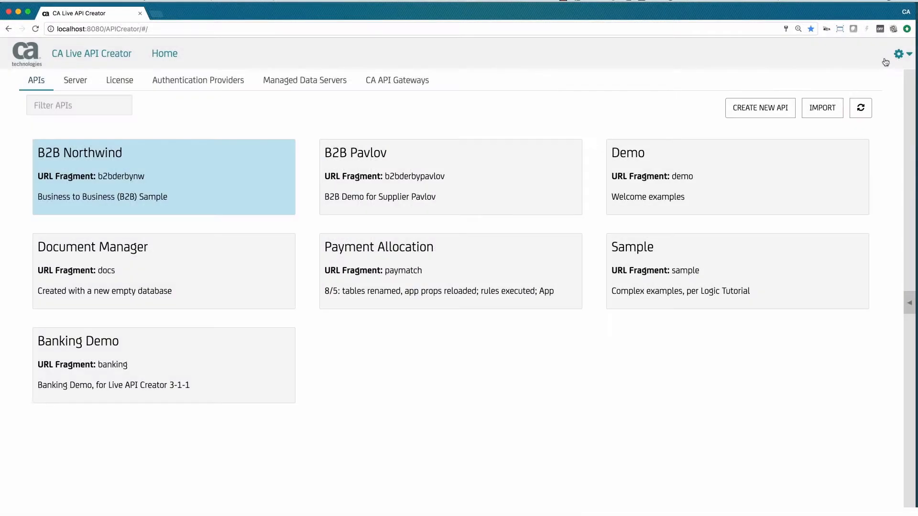
# Step: Create a new API with a new managed database on the Demo managed data server
pyautogui.click(764, 112)
pyautogui.click(526, 234)
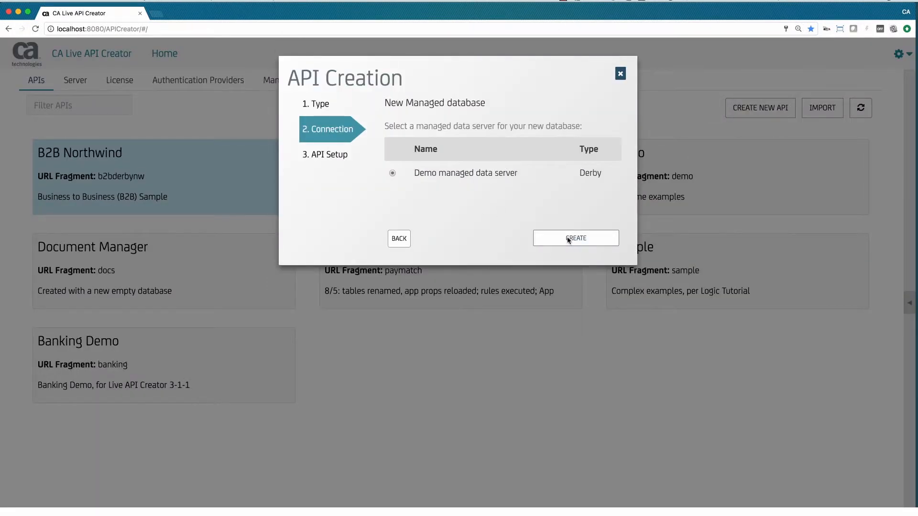
pyautogui.click(549, 238)
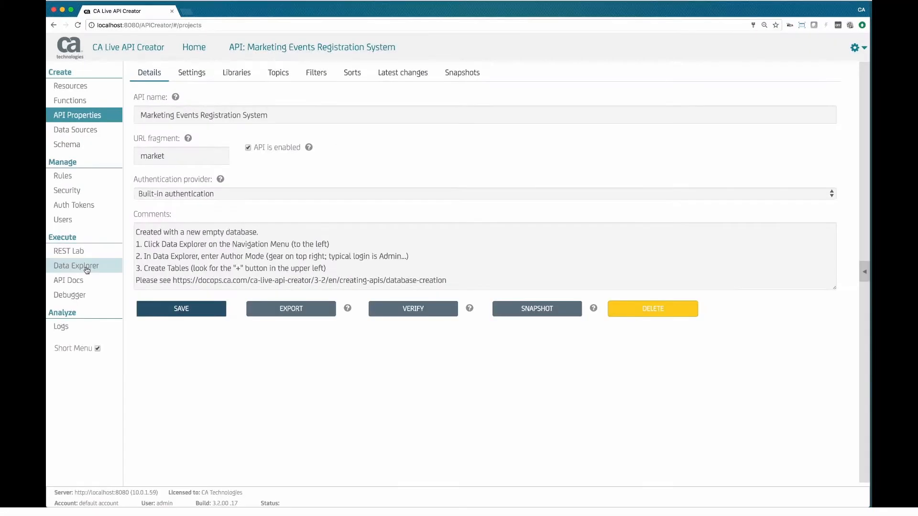
# Step: Open Data Explorer for the Marketing Events Registration System API and log in as admin with the account password
pyautogui.click(76, 266)
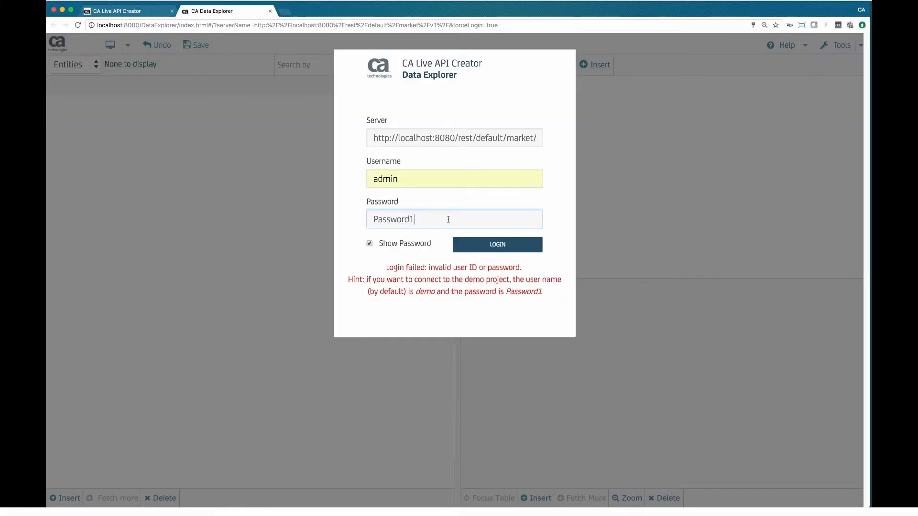
pyautogui.click(498, 244)
# Step: Create a new table named Events in the API's data source
pyautogui.click(56, 65)
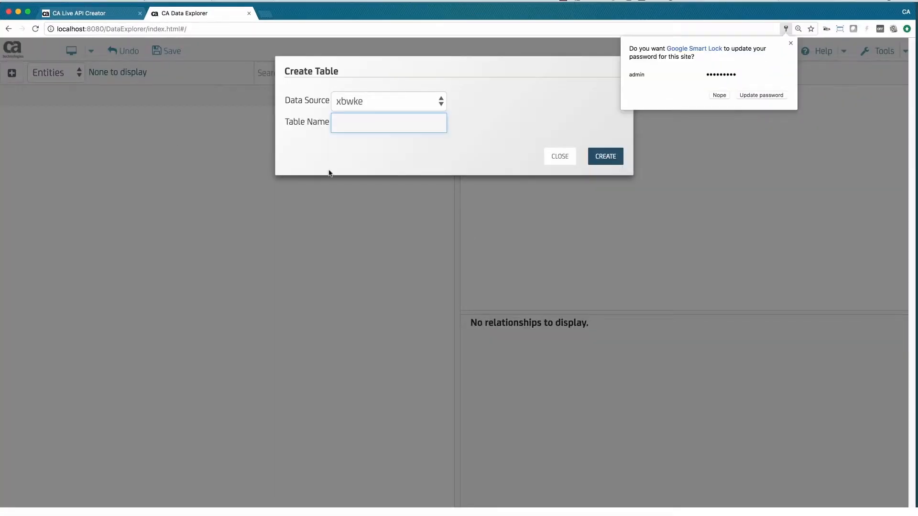
pyautogui.write('Events')
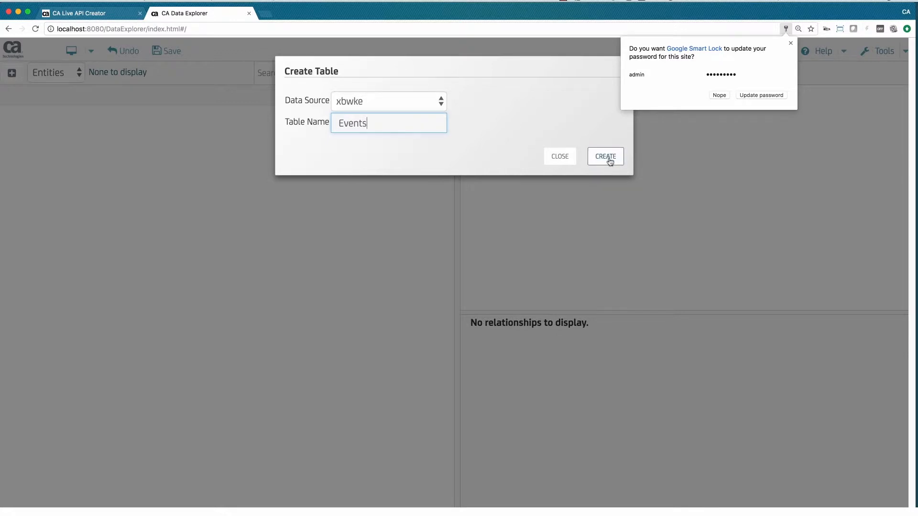
pyautogui.click(606, 158)
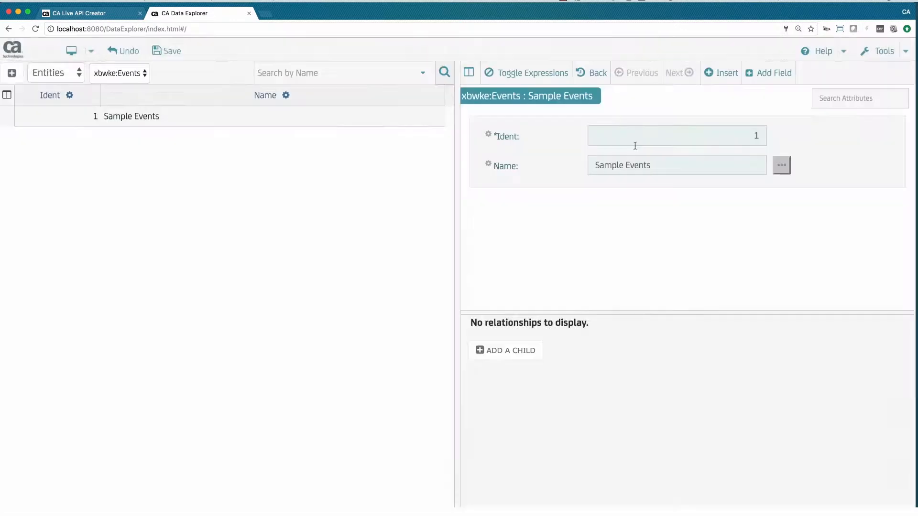
# Step: Add a new child table named Exhibits to the Events table with the default relationship names
pyautogui.click(517, 351)
pyautogui.write('Exhibits')
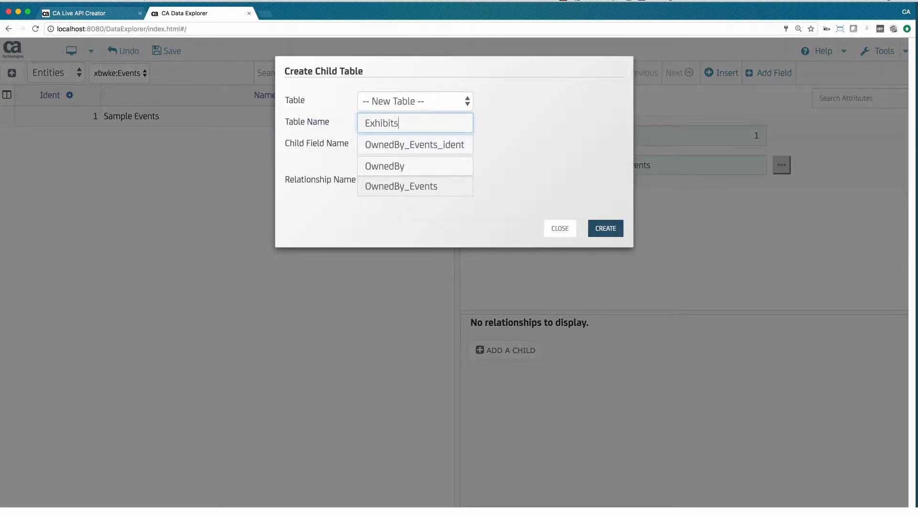
pyautogui.click(602, 228)
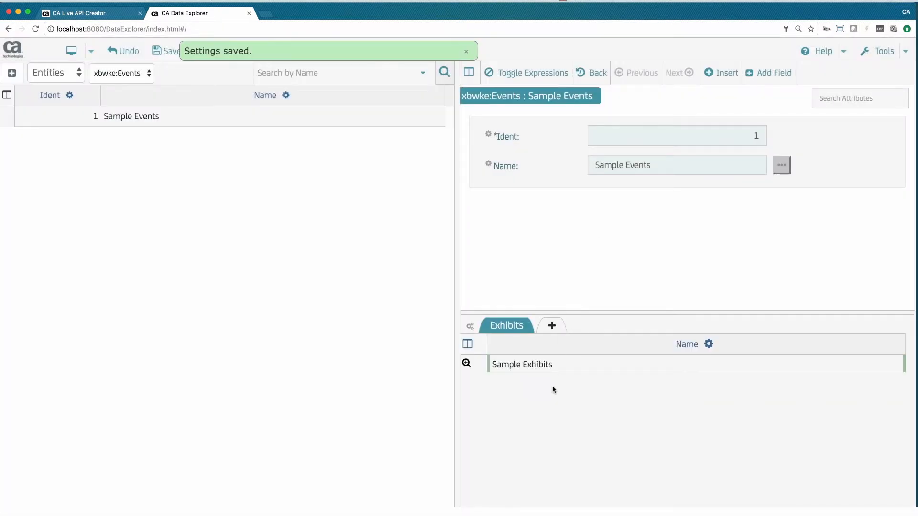
# Step: Add a Decimal field named Cost to the Exhibits child table
pyautogui.click(769, 74)
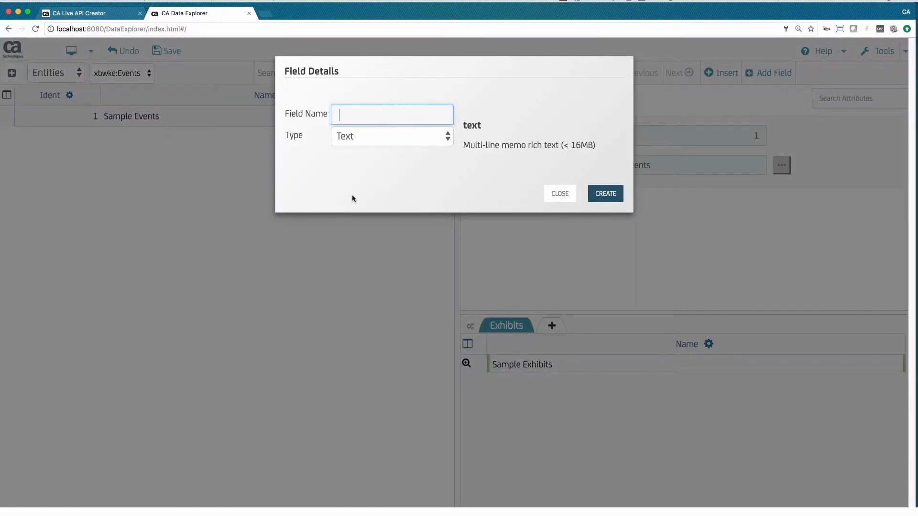
pyautogui.write('Cost')
pyautogui.click(390, 137)
pyautogui.click(385, 180)
pyautogui.click(597, 206)
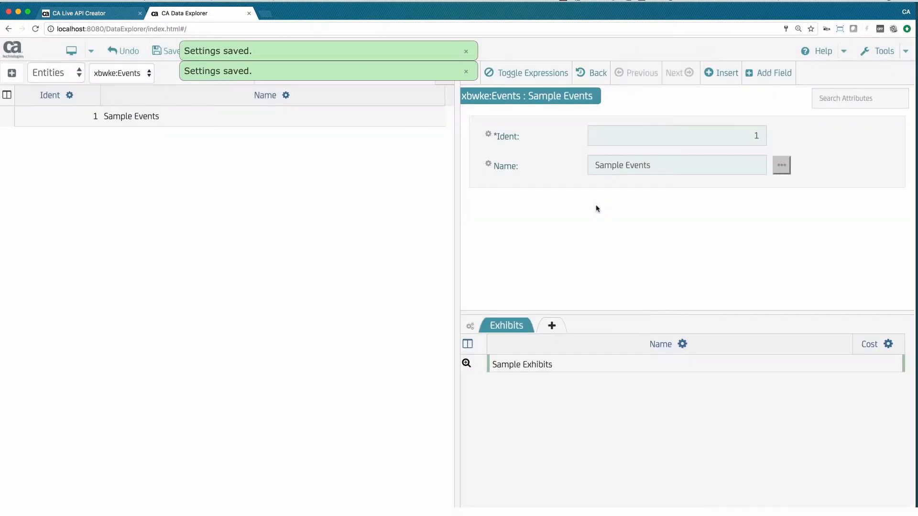
# Step: Add a Boolean field named Use to the Exhibits child table
pyautogui.doubleClick(568, 404)
pyautogui.write('Use')
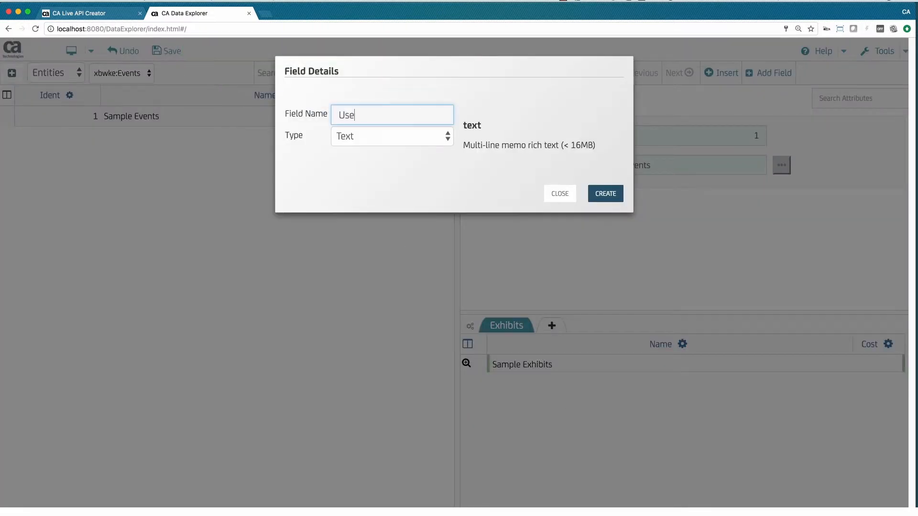
pyautogui.click(446, 137)
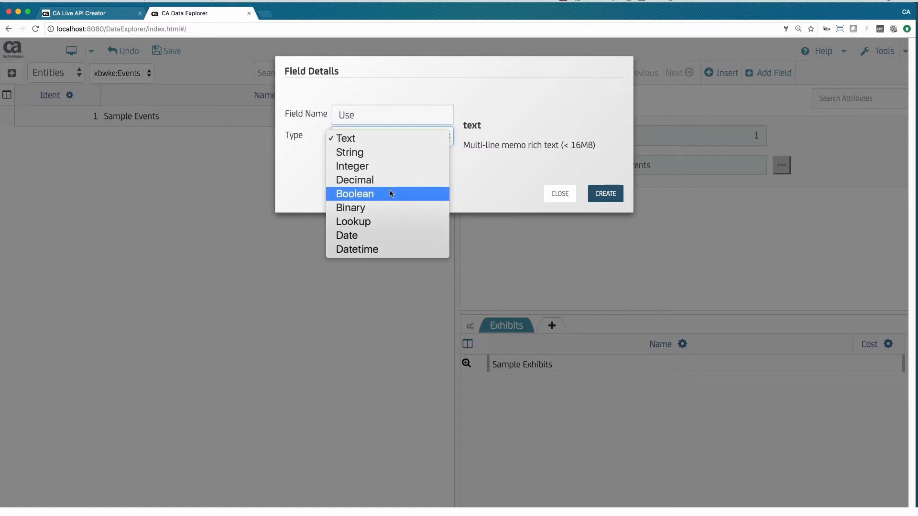
pyautogui.click(416, 194)
pyautogui.click(599, 194)
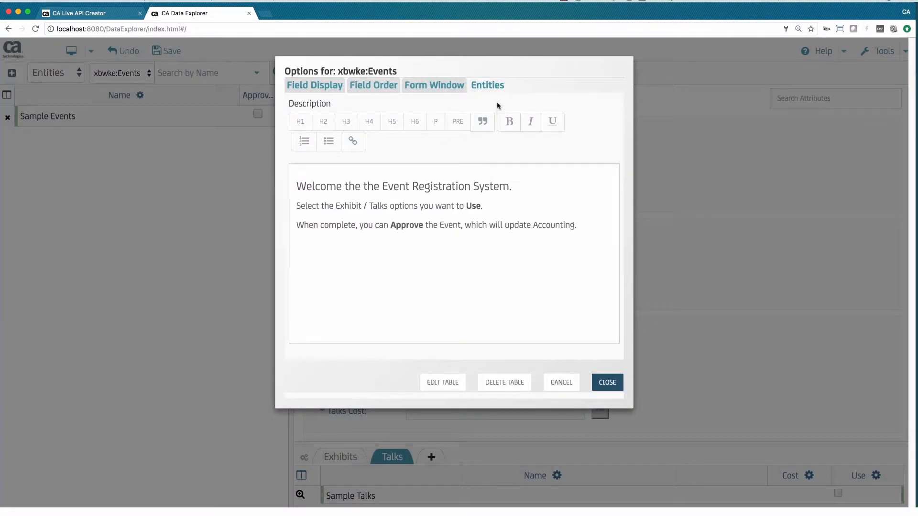
# Step: Review the field order groupings in the Events options and collapse the Info and Location sections of the event form
pyautogui.click(386, 85)
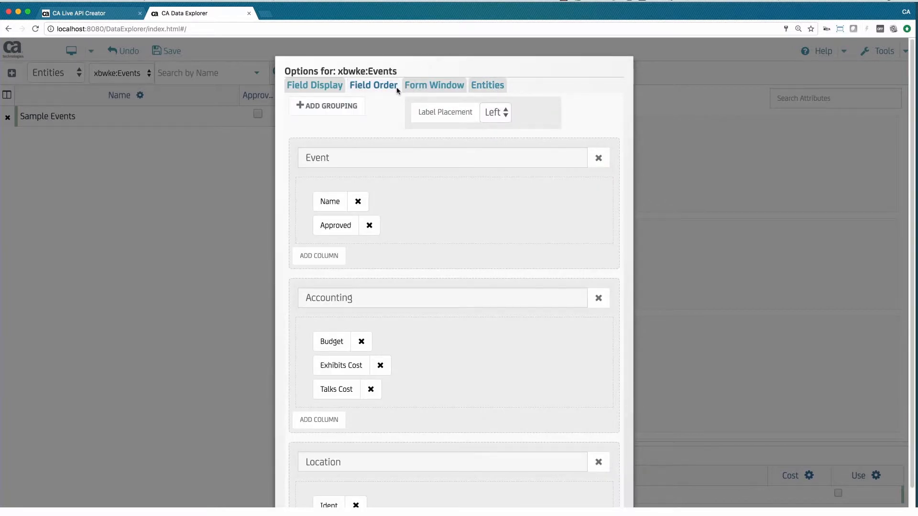
pyautogui.scroll(-3, 498, 240)
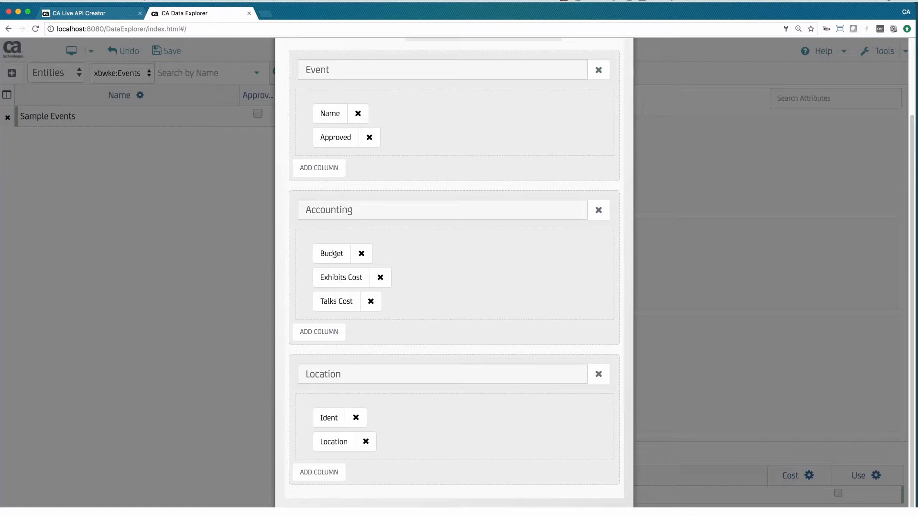
pyautogui.click(577, 509)
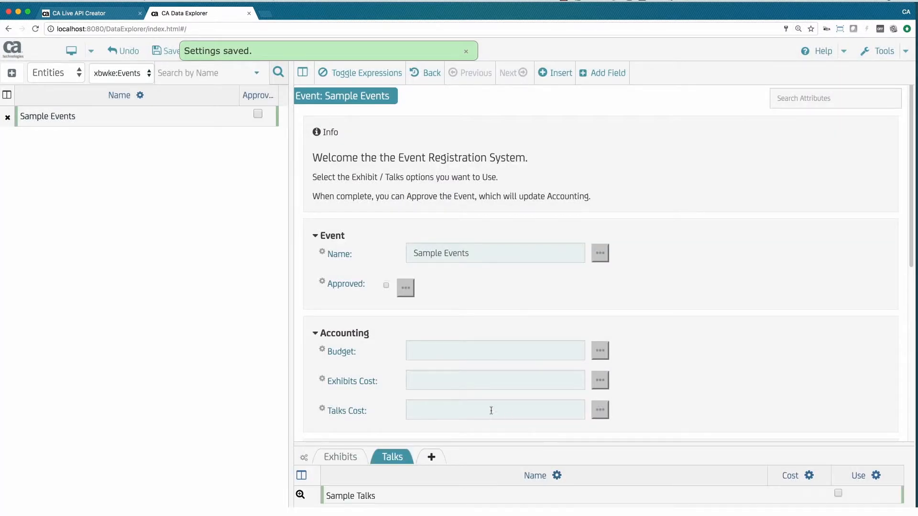
pyautogui.click(319, 132)
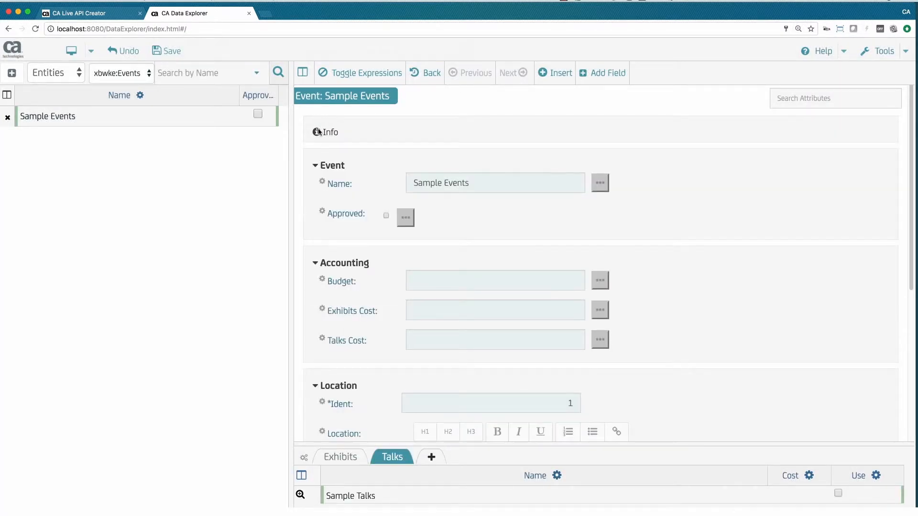
pyautogui.click(316, 385)
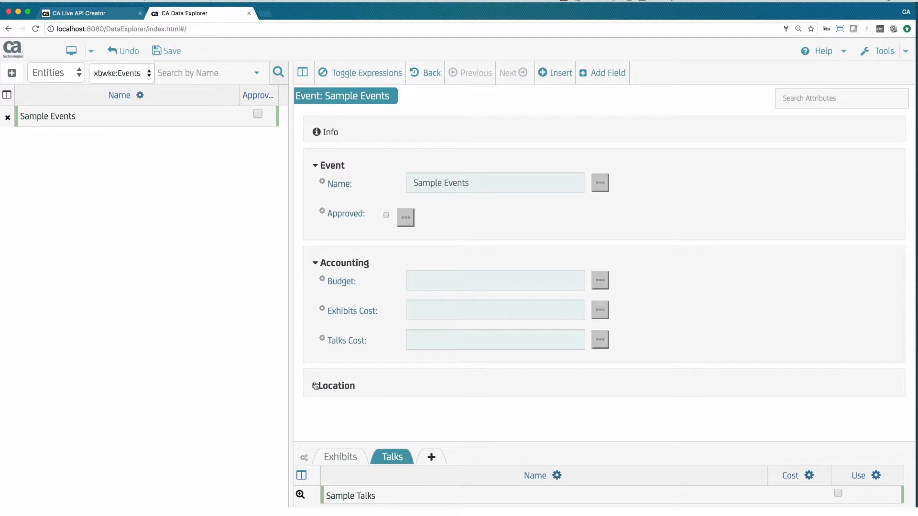
# Step: Switch to Live API Creator and create and save a resource named Events_Webhook based on the Events entity
pyautogui.click(79, 13)
pyautogui.click(180, 82)
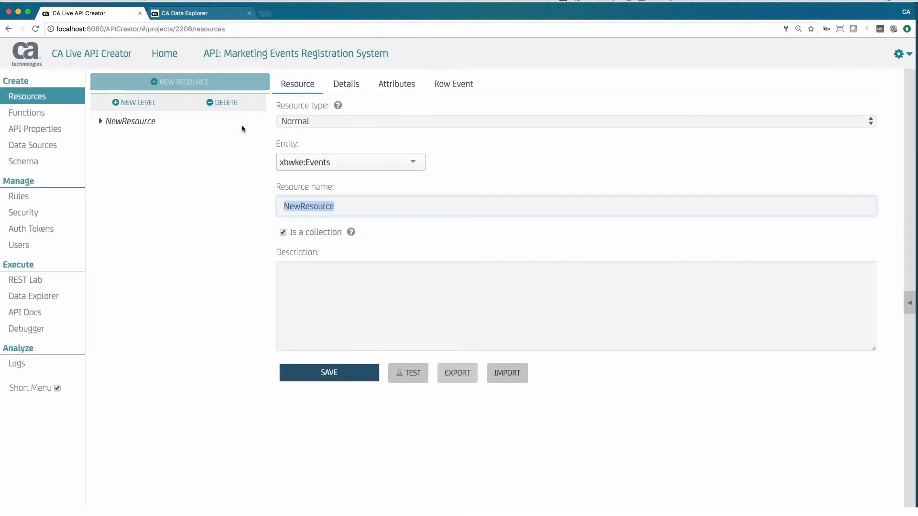
pyautogui.write('Events')
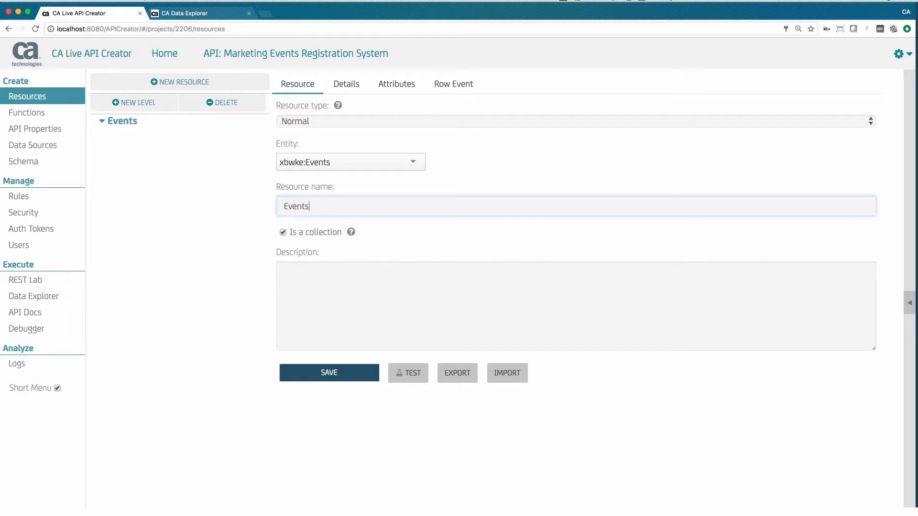
pyautogui.write('_Webhood')
pyautogui.press('BackSpace')
pyautogui.write('k')
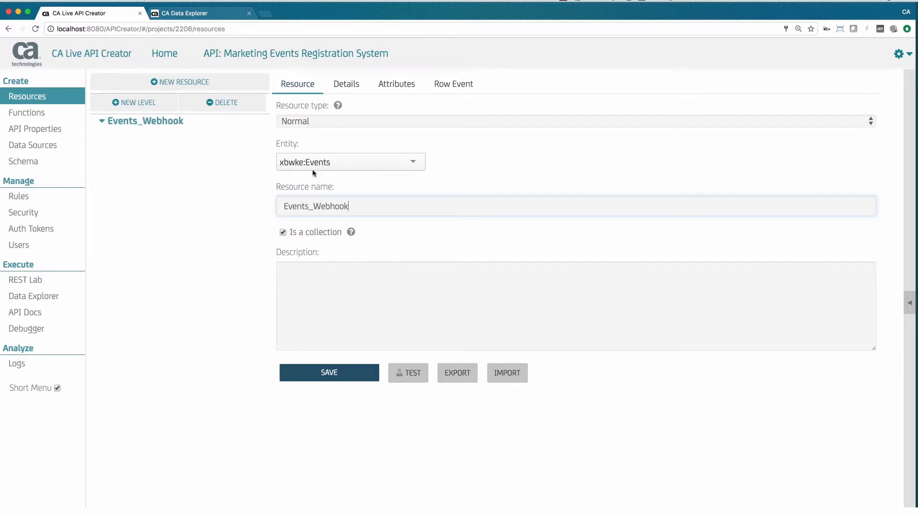
pyautogui.click(315, 370)
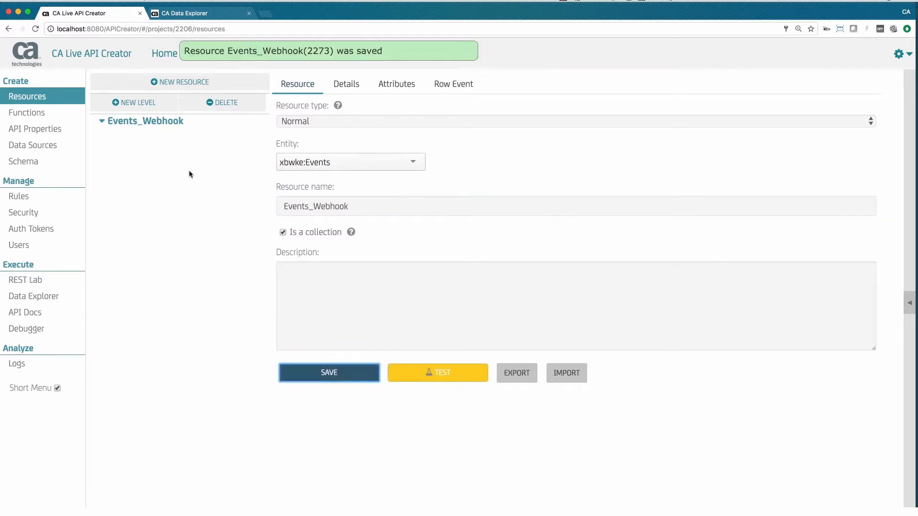
# Step: Add a sub-resource for the related Exhibits entity under Events_Webhook and name it Exhibits
pyautogui.click(139, 100)
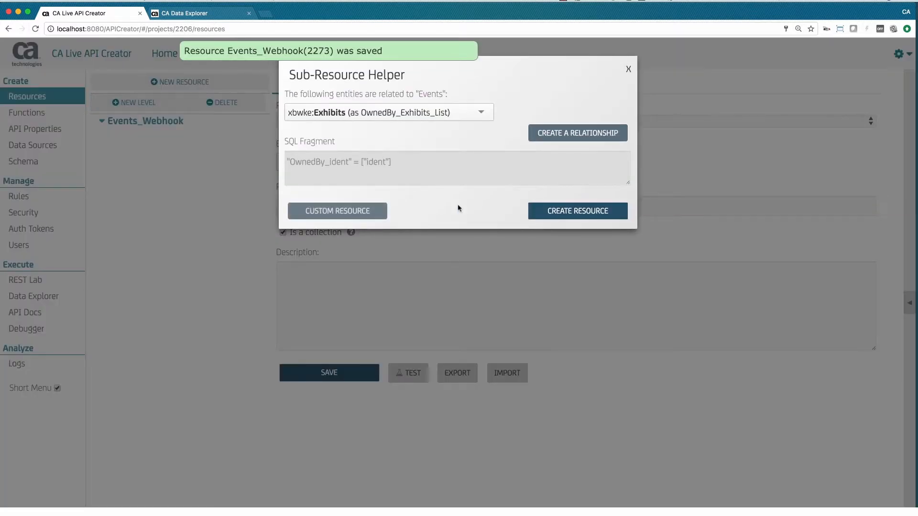
pyautogui.click(554, 211)
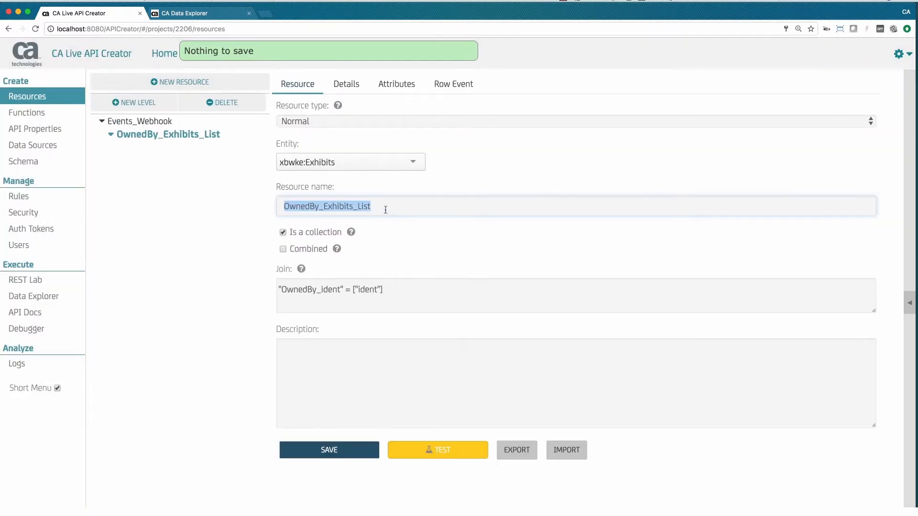
pyautogui.write('Exhibits')
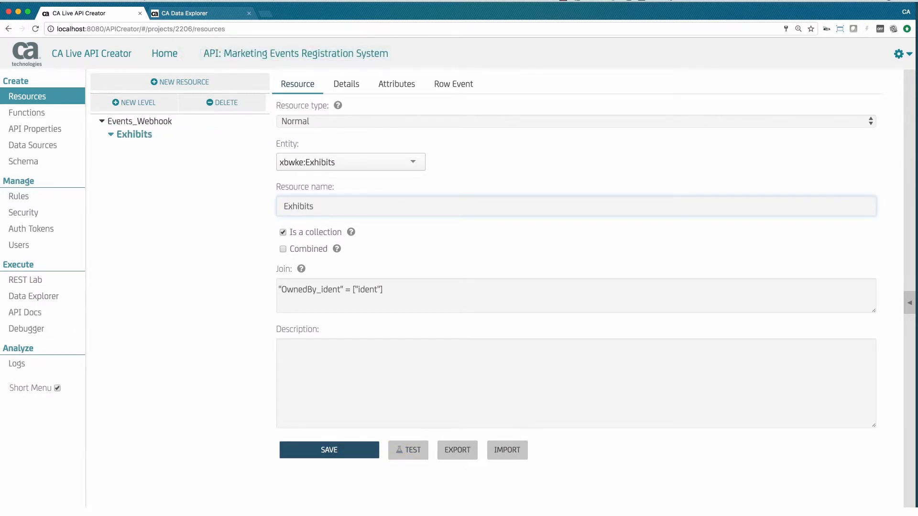
# Step: Include the name, OwnedBy_ident and Cost columns in the Exhibits sub-resource, expose Cost as Price, and save
pyautogui.click(396, 85)
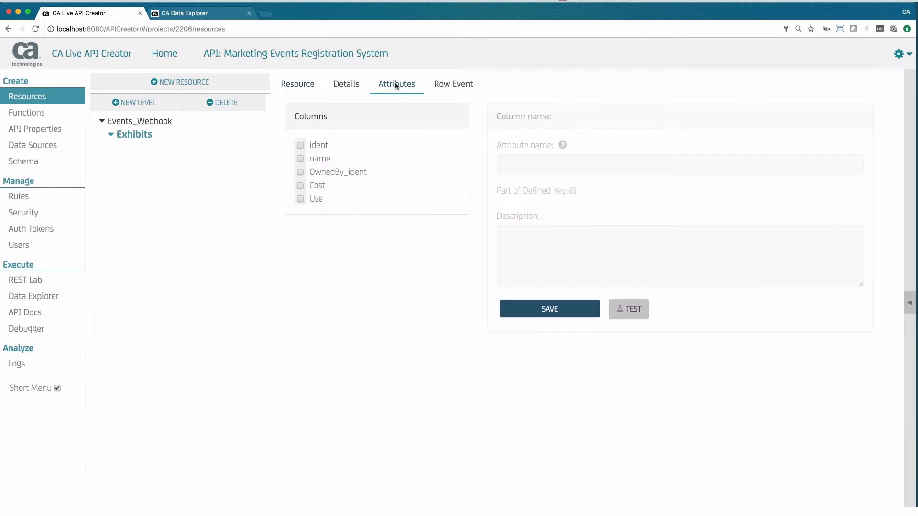
pyautogui.click(301, 159)
pyautogui.click(300, 172)
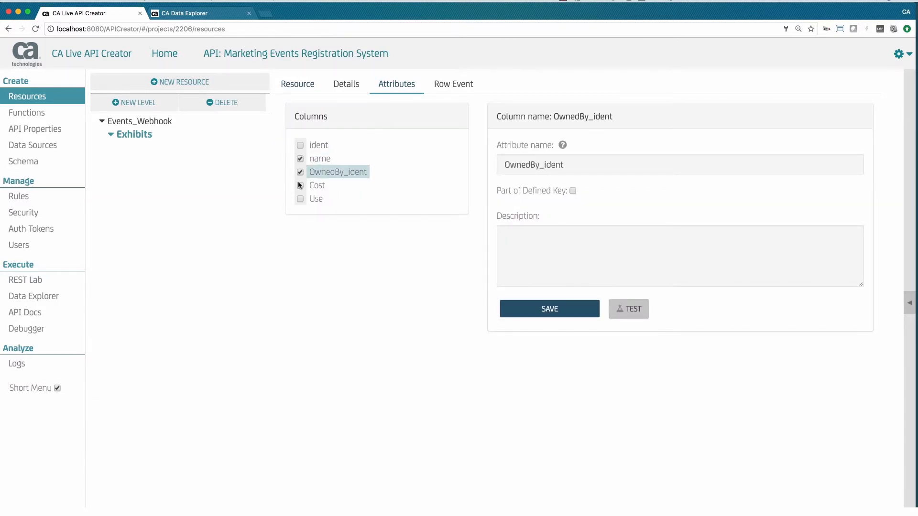
pyautogui.click(300, 186)
pyautogui.doubleClick(514, 168)
pyautogui.write('Price')
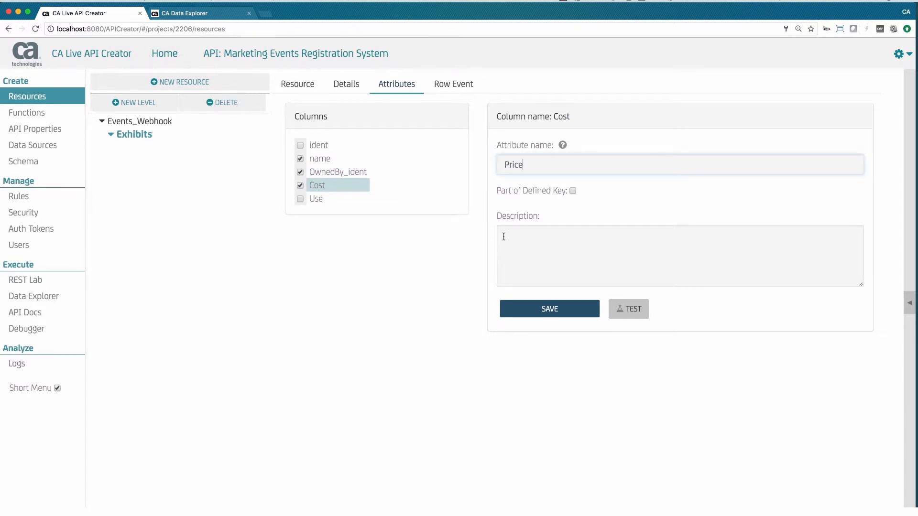
pyautogui.click(548, 310)
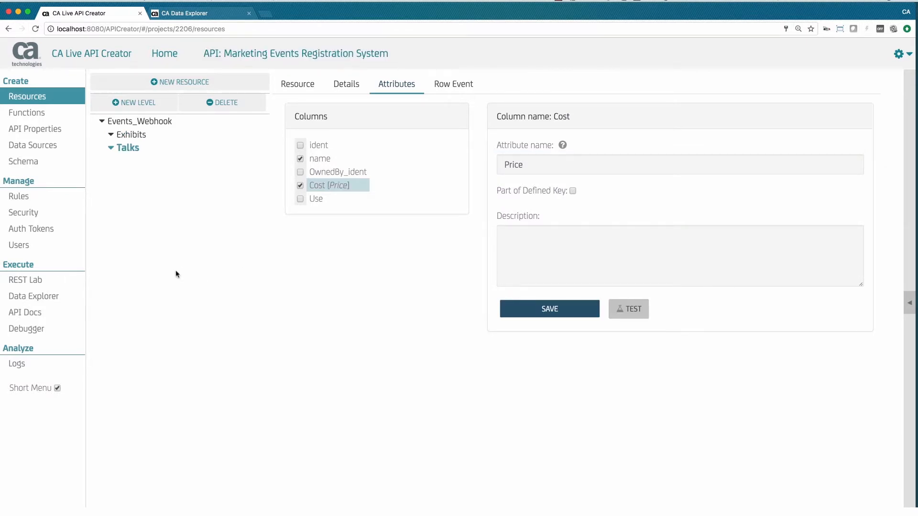
# Step: In REST Lab, paste the copied events JSON as the request body and POST it to the Events_Webhook resource
pyautogui.click(38, 282)
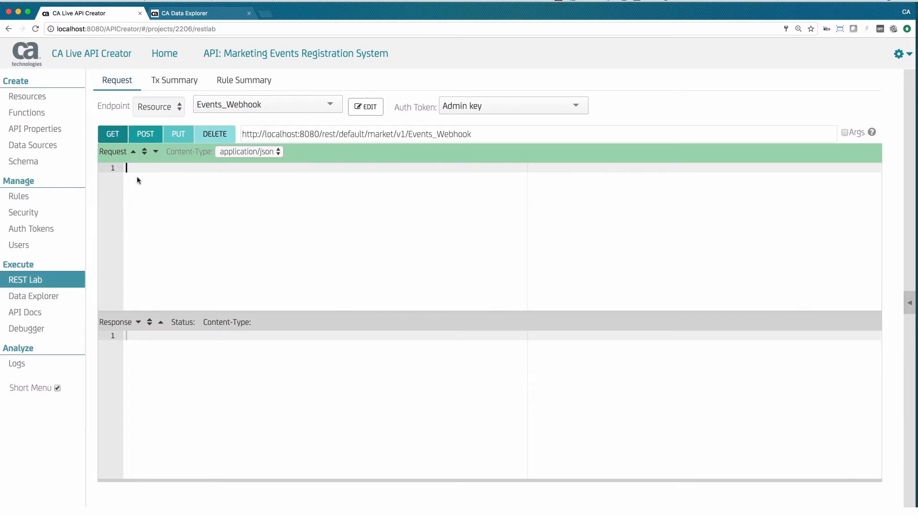
pyautogui.hotkey('ctrl', 'v')
pyautogui.click(143, 134)
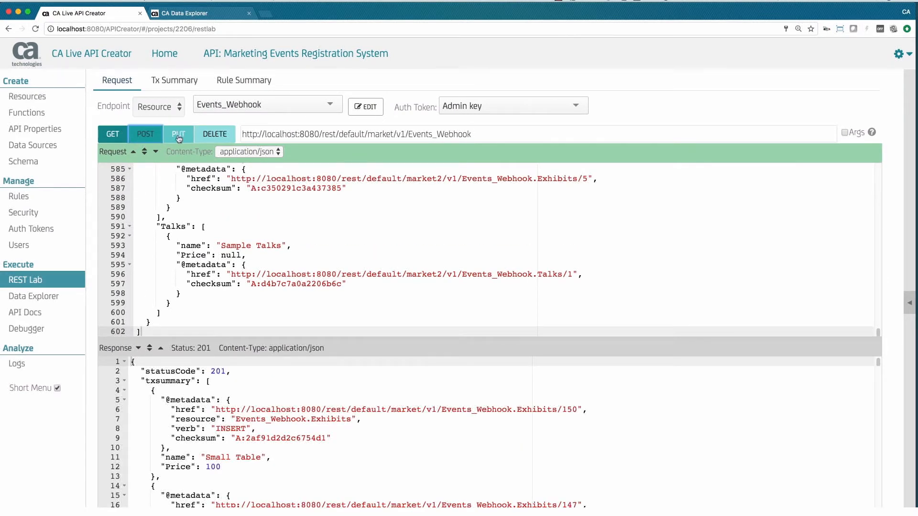
# Step: Switch to Data Explorer and refresh the Events list to view the posted records
pyautogui.click(201, 16)
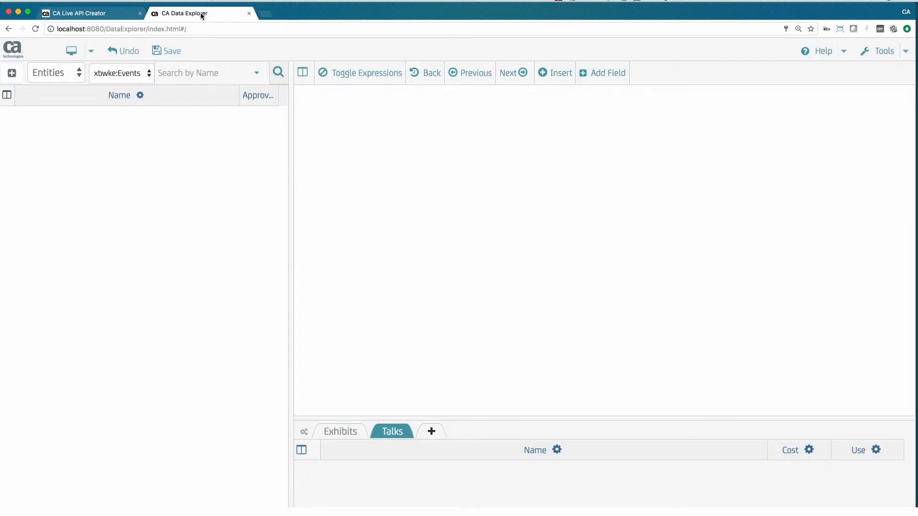
pyautogui.click(276, 76)
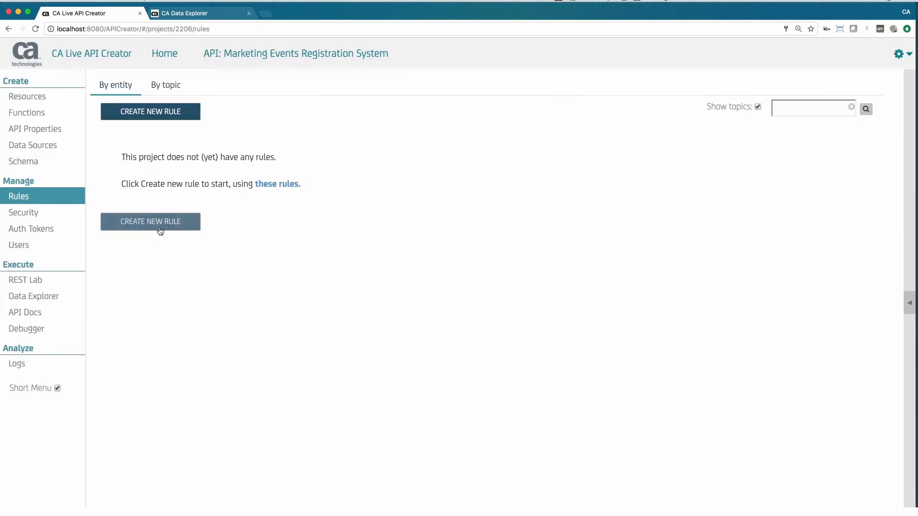
# Step: Create a Sum rule for xbwke:Events that derives ExhibitsCost from the Cost column of OwnedBy_Exhibits_List
pyautogui.click(152, 225)
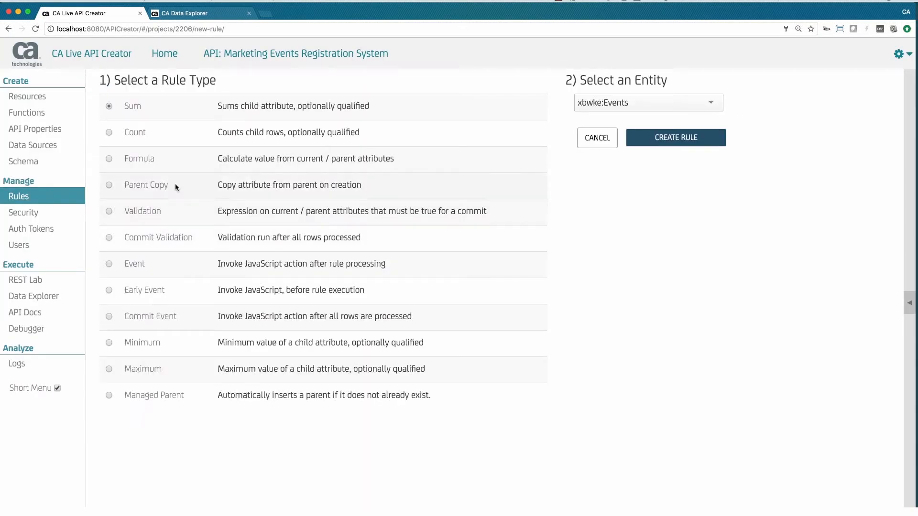
pyautogui.click(657, 139)
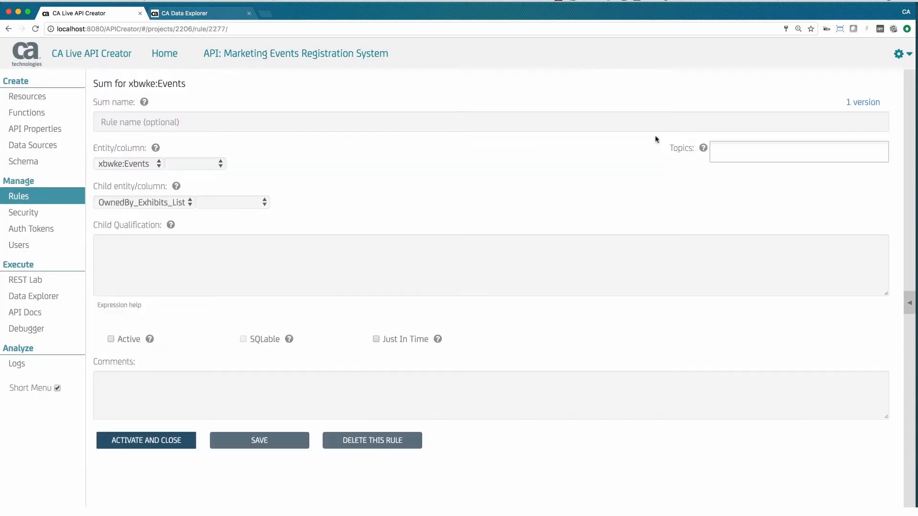
pyautogui.click(217, 165)
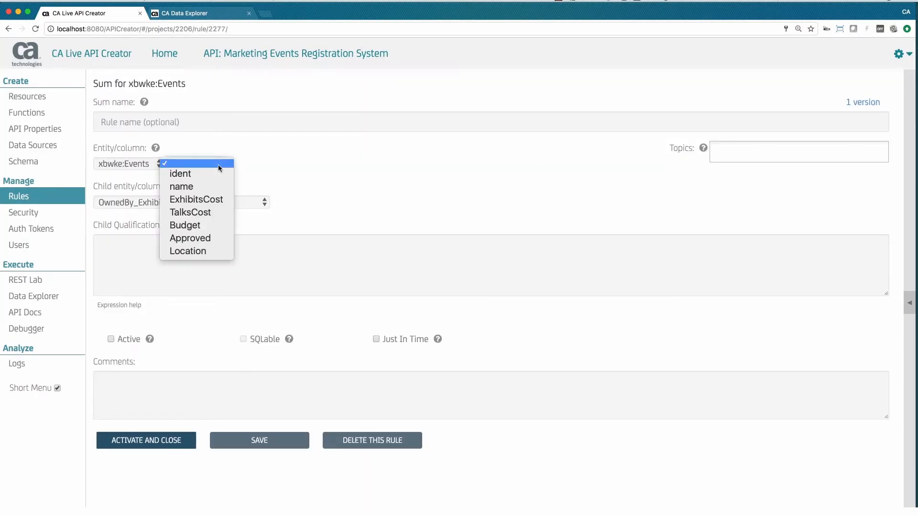
pyautogui.click(205, 199)
pyautogui.click(218, 203)
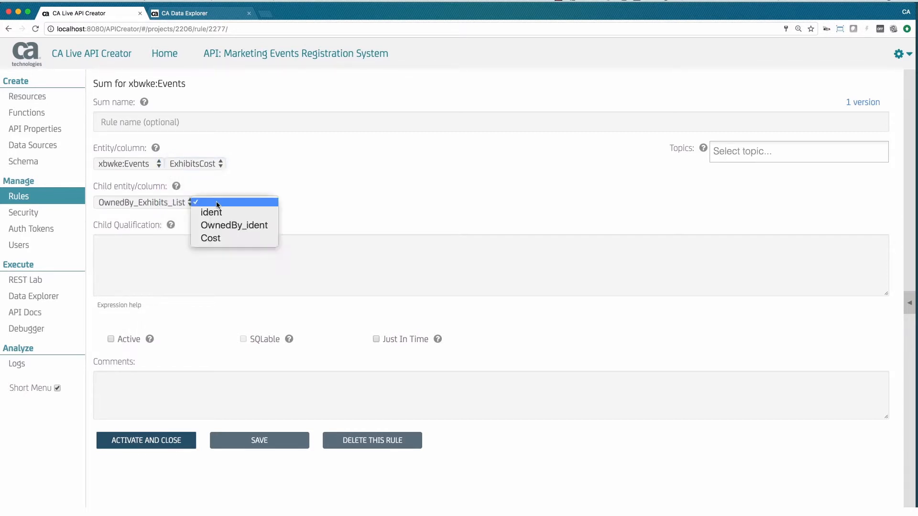
pyautogui.click(211, 237)
# Step: Qualify the ExhibitsCost sum with the child condition Use = true, then activate and close the rule
pyautogui.click(186, 243)
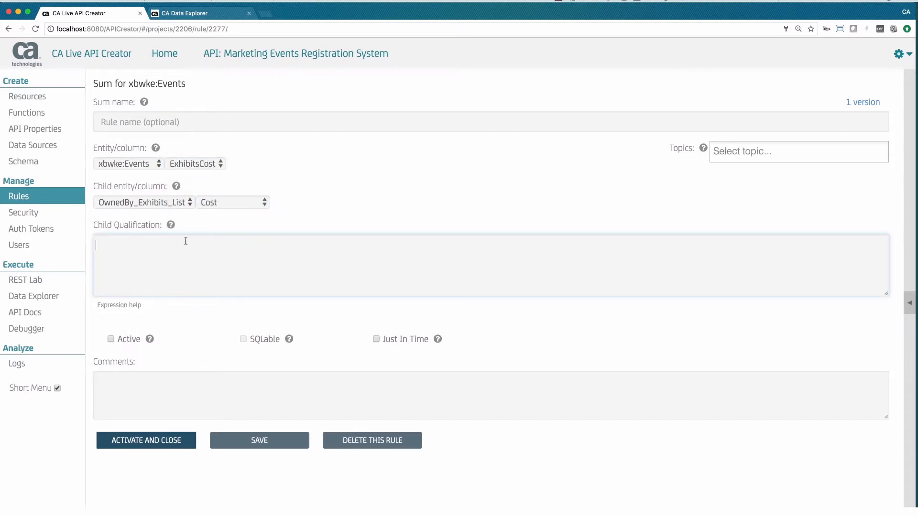
pyautogui.write('Use = true')
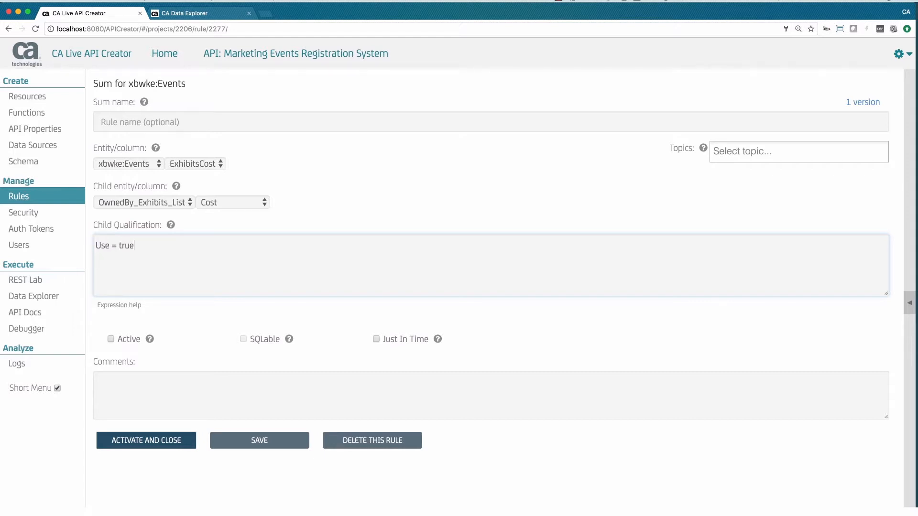
pyautogui.click(150, 440)
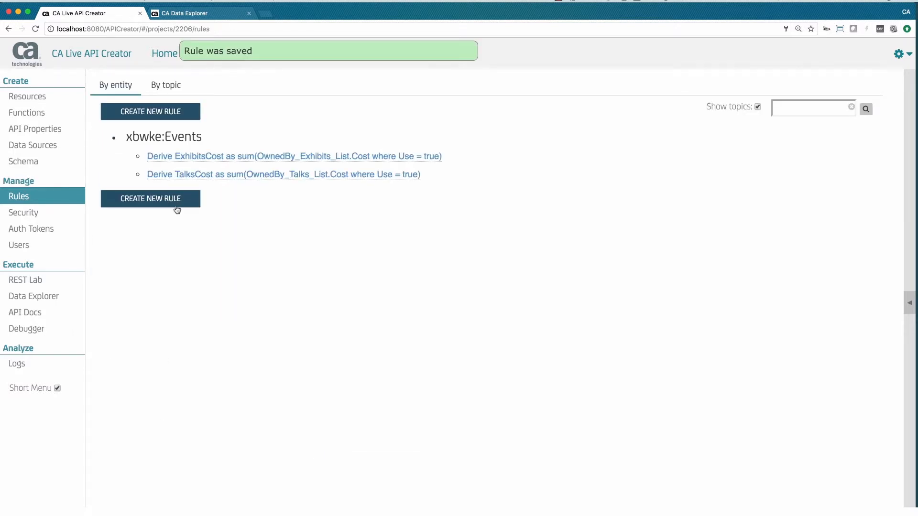
# Step: Create and activate a Check Budget validation on xbwke:Events with code "return row.Budget > row.ExhibitsCost + row.TalksCost;" and error message "Sorry, Budget Exceeded"
pyautogui.click(177, 209)
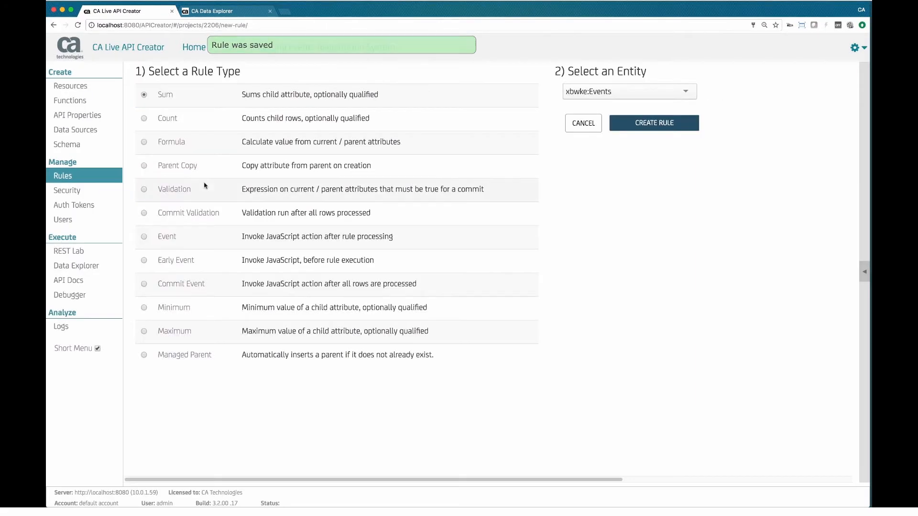
pyautogui.click(114, 207)
pyautogui.click(664, 137)
pyautogui.write('return row.')
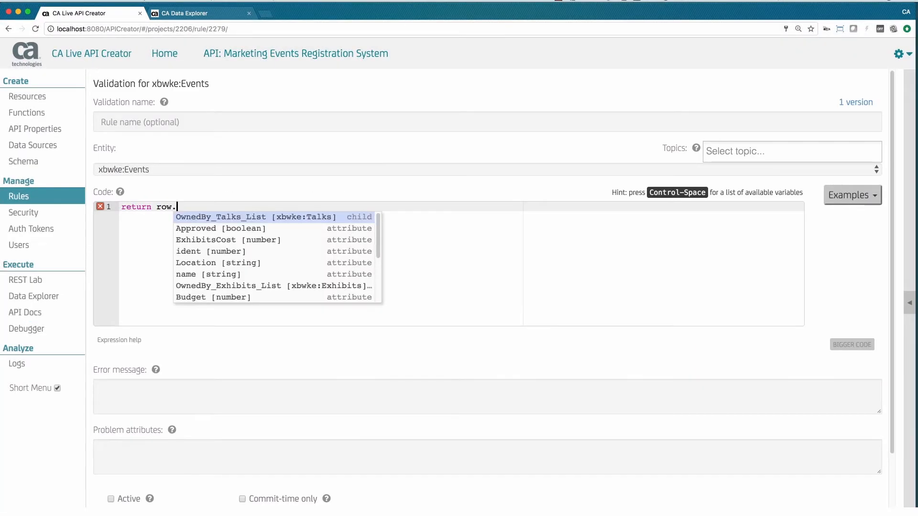
pyautogui.click(231, 297)
pyautogui.write('>')
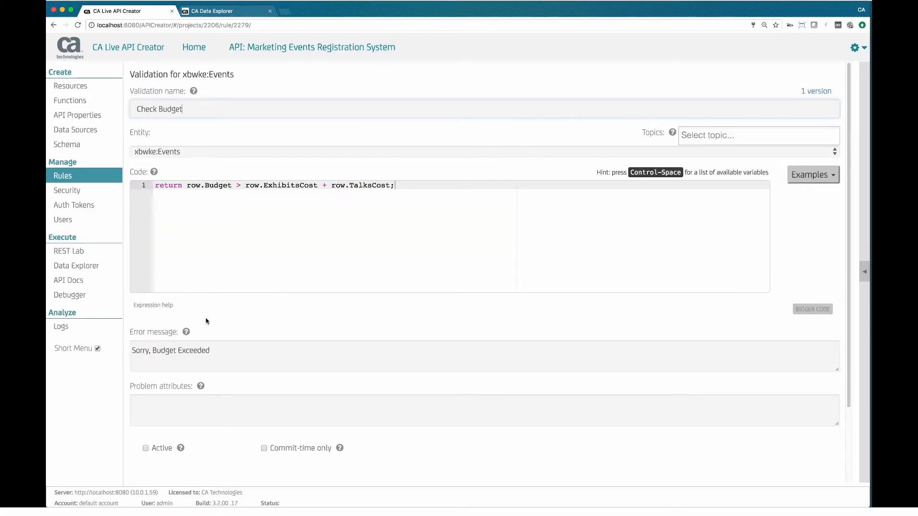
pyautogui.scroll(-3, 207, 321)
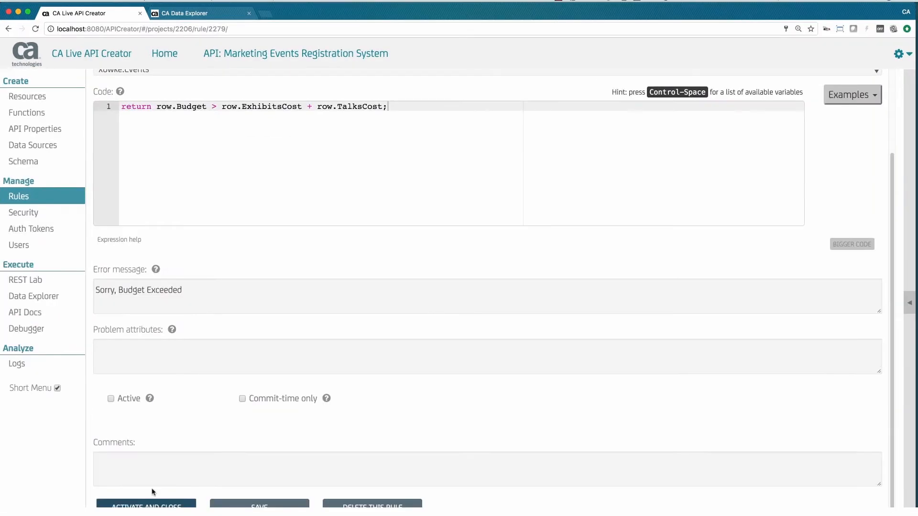
pyautogui.click(183, 450)
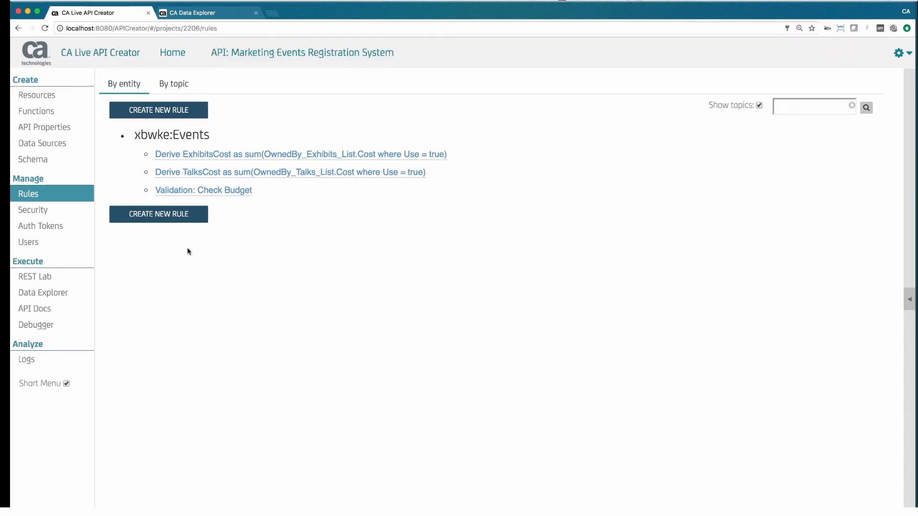
# Step: Create an active, Update-only Event rule for xbwke:Events from the Posting Webhooks example, named "Throw Webhook => Accounting", using the AlertAccounting transform and SvcLib.AccountingURL
pyautogui.click(188, 219)
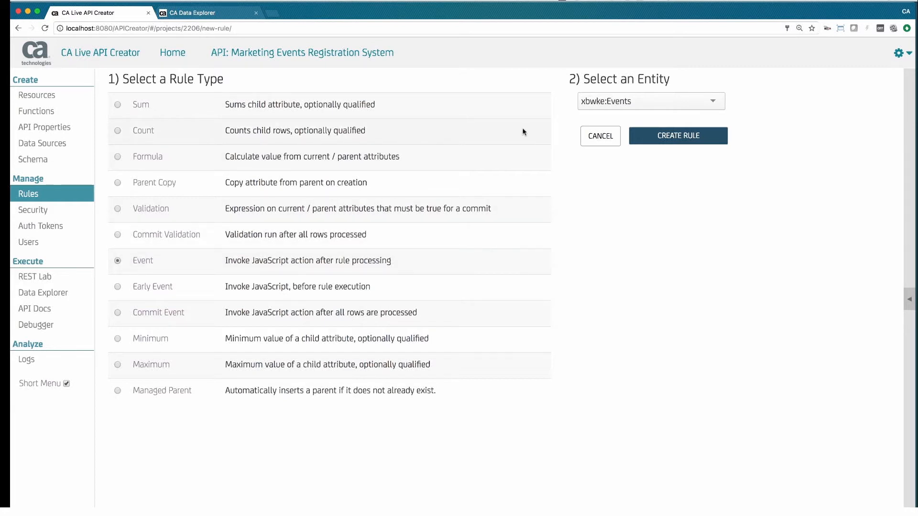
pyautogui.click(645, 136)
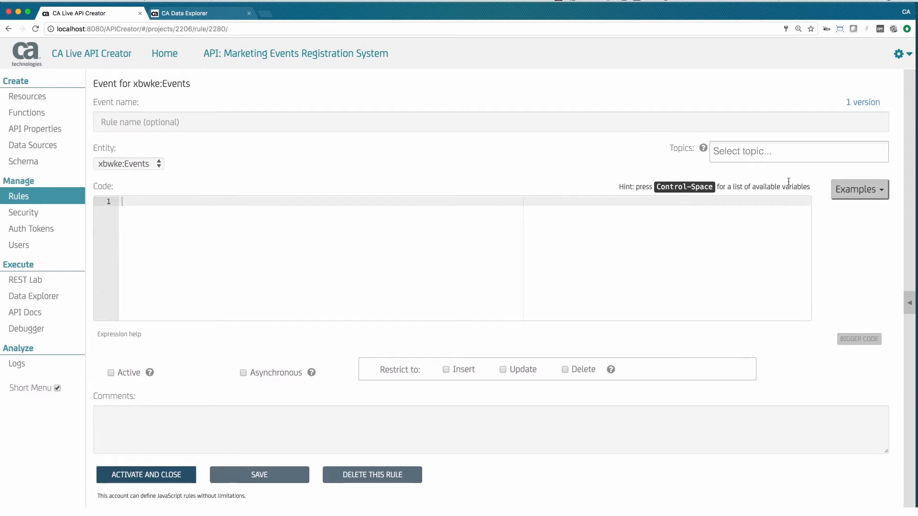
pyautogui.click(870, 201)
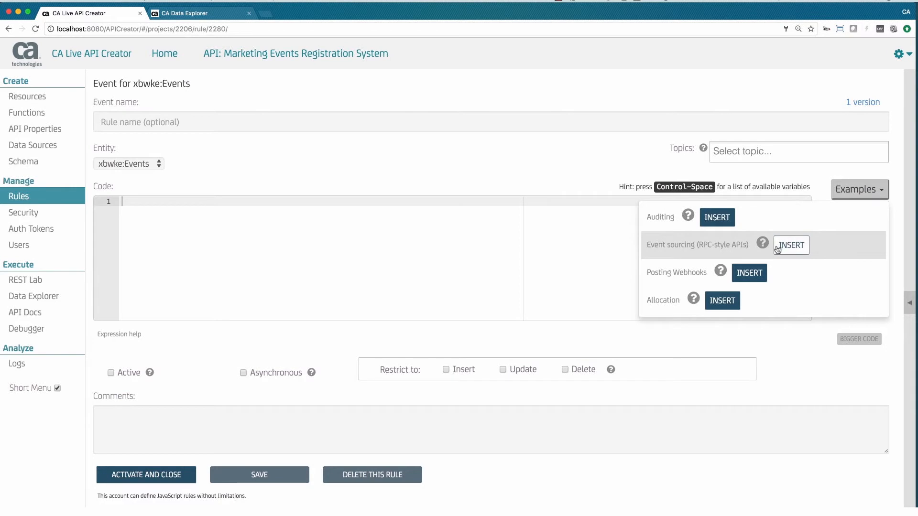
pyautogui.click(749, 273)
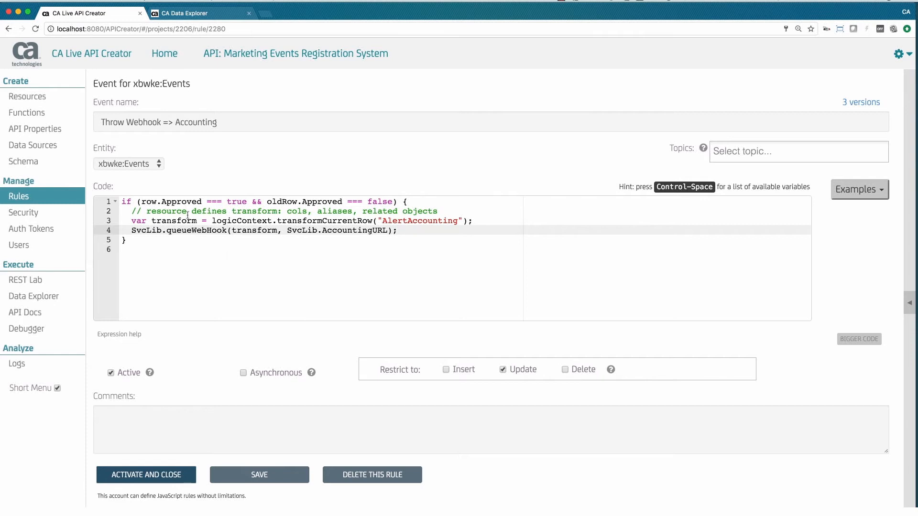
# Step: Open the API's resource definitions to review the AlertAccounting resource
pyautogui.click(40, 97)
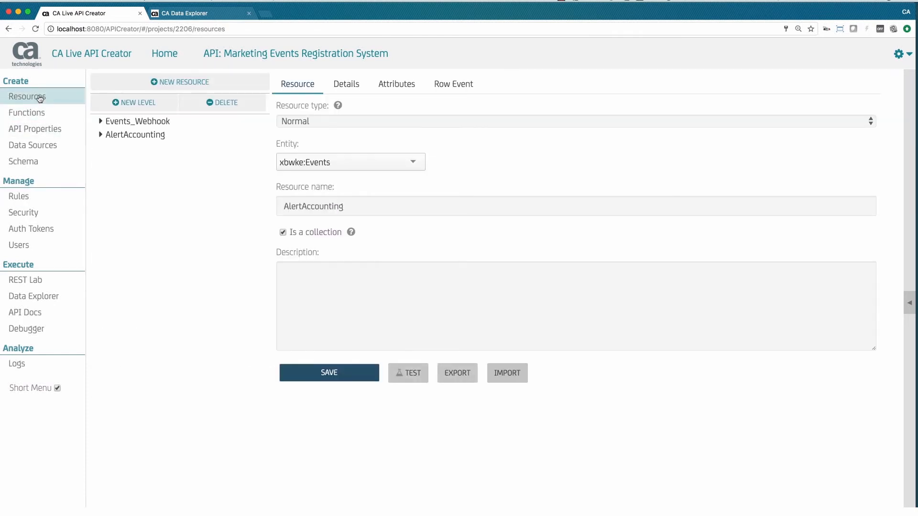